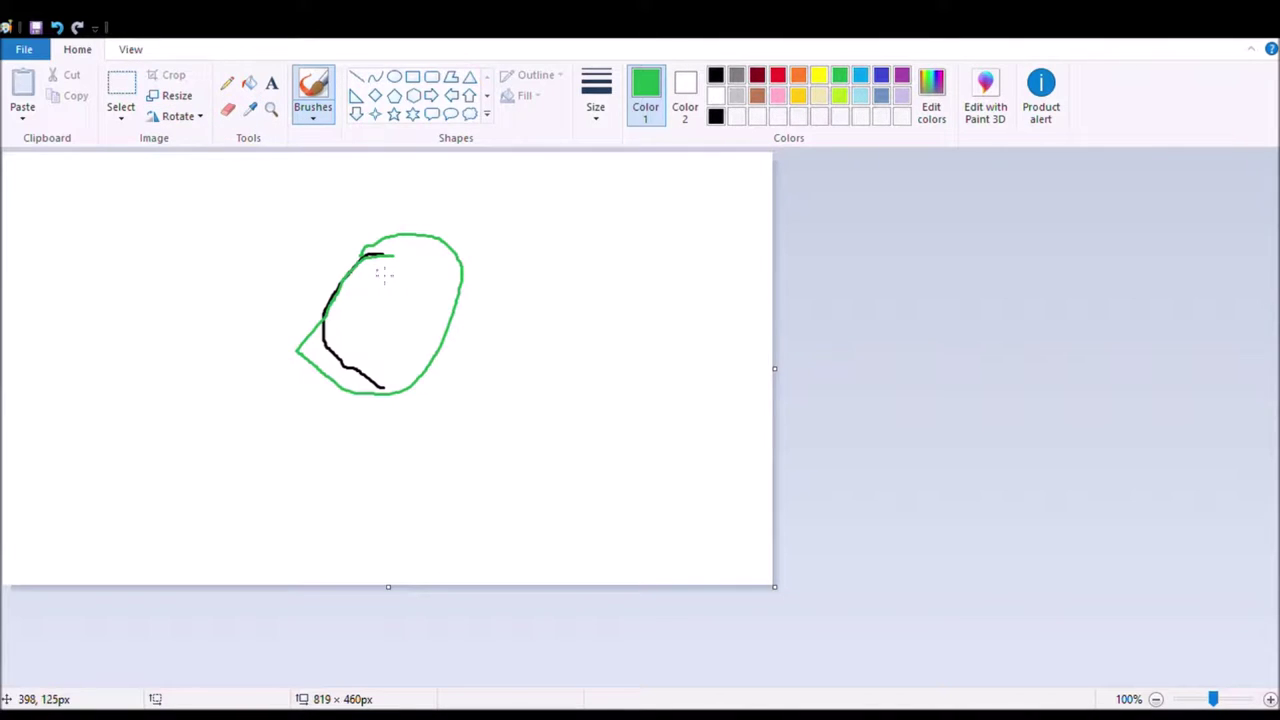
# - Scribble green over the first head shape, then sweep big black loops across the canvas
pyautogui.moveTo(330, 258)
pyautogui.mouseDown()
pyautogui.moveTo(406, 263)
pyautogui.moveTo(385, 312)
pyautogui.moveTo(322, 375)
pyautogui.moveTo(340, 340)
pyautogui.moveTo(380, 330)
pyautogui.moveTo(280, 390)
pyautogui.moveTo(396, 372)
pyautogui.moveTo(440, 245)
pyautogui.moveTo(455, 250)
pyautogui.moveTo(433, 263)
pyautogui.moveTo(442, 243)
pyautogui.moveTo(408, 265)
pyautogui.mouseUp()
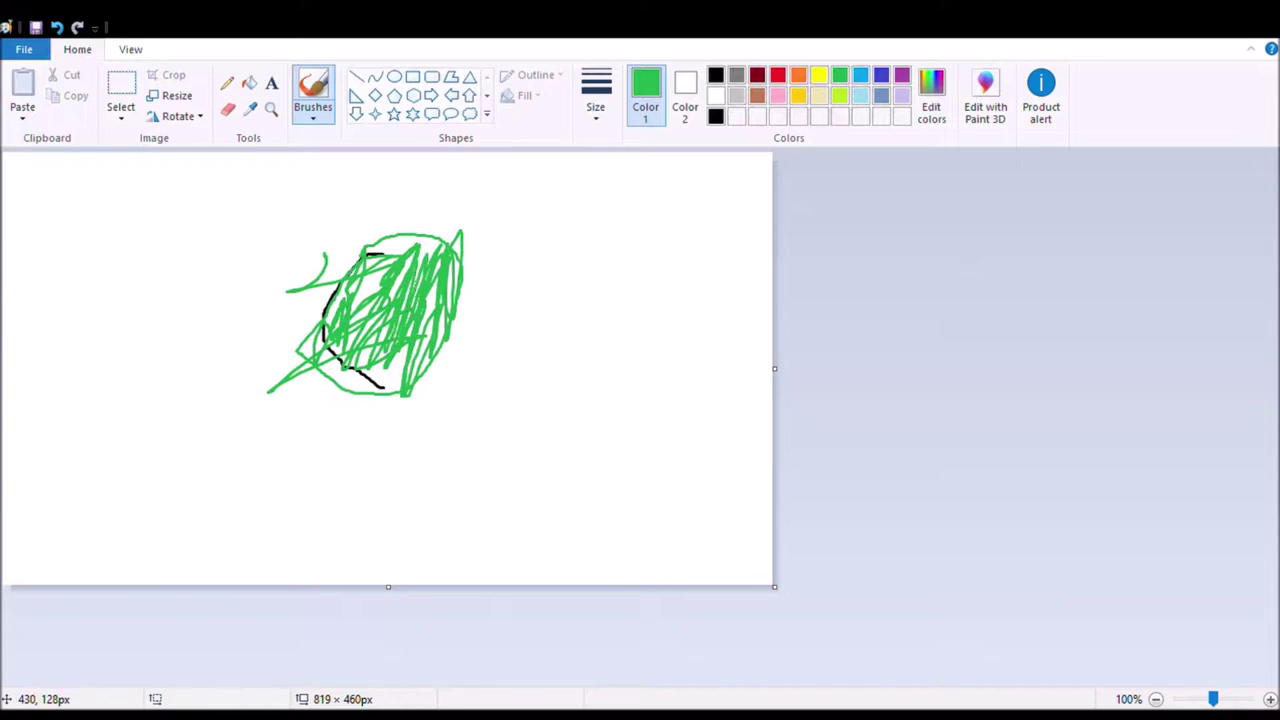
pyautogui.click(715, 75)
pyautogui.moveTo(678, 182)
pyautogui.mouseDown()
pyautogui.moveTo(600, 140)
pyautogui.moveTo(2, 330)
pyautogui.moveTo(390, 586)
pyautogui.moveTo(770, 292)
pyautogui.moveTo(349, 277)
pyautogui.moveTo(770, 327)
pyautogui.moveTo(895, 64)
pyautogui.moveTo(383, 252)
pyautogui.moveTo(488, 230)
pyautogui.moveTo(610, 262)
pyautogui.moveTo(477, 391)
pyautogui.moveTo(722, 342)
pyautogui.moveTo(730, 275)
pyautogui.mouseUp()
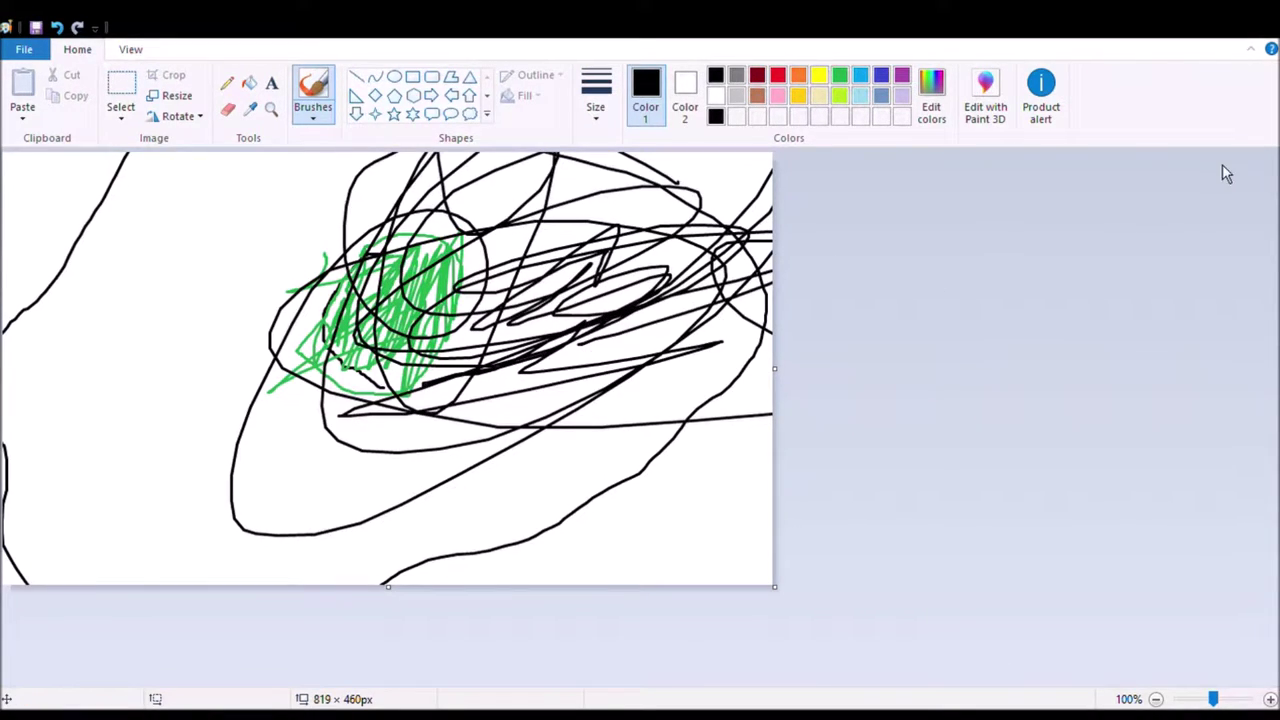
# - Clear the canvas, draw a closed black oval for the head, and pick dark red
pyautogui.hotkey('ctrl', 'a')
pyautogui.press('Delete')
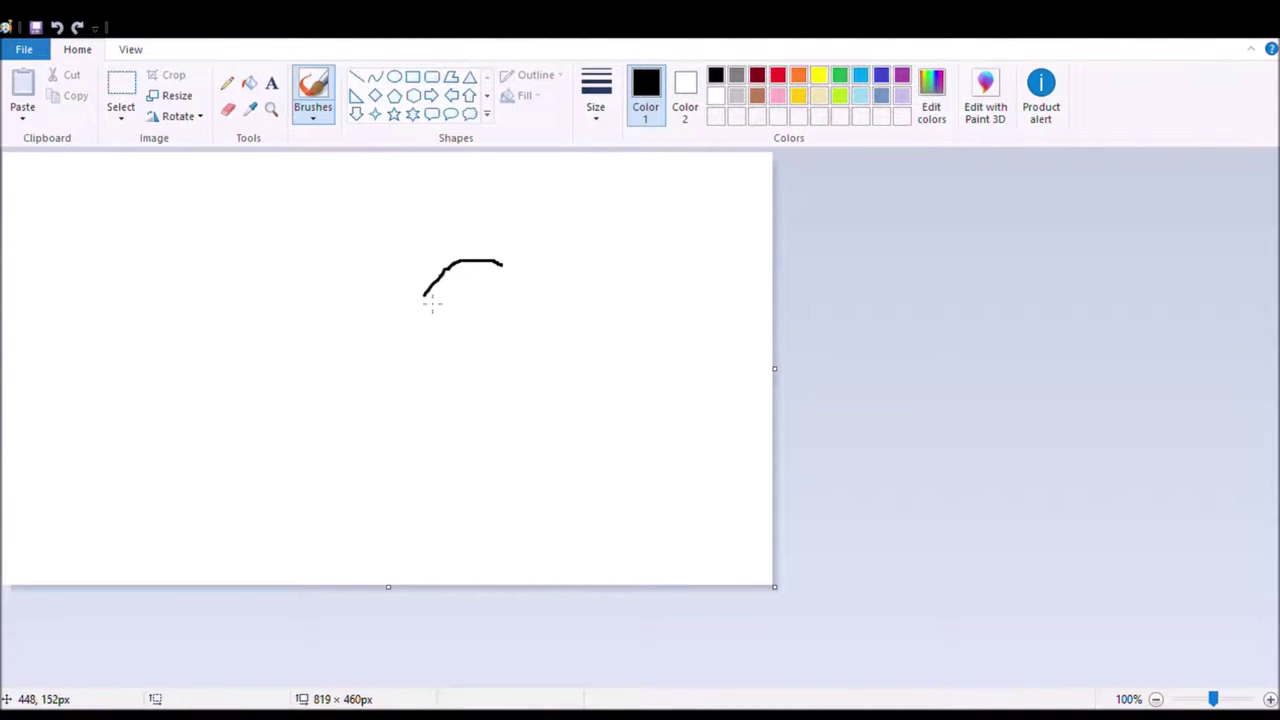
pyautogui.moveTo(447, 395)
pyautogui.mouseDown()
pyautogui.moveTo(543, 363)
pyautogui.moveTo(577, 322)
pyautogui.moveTo(562, 289)
pyautogui.moveTo(530, 275)
pyautogui.mouseUp()
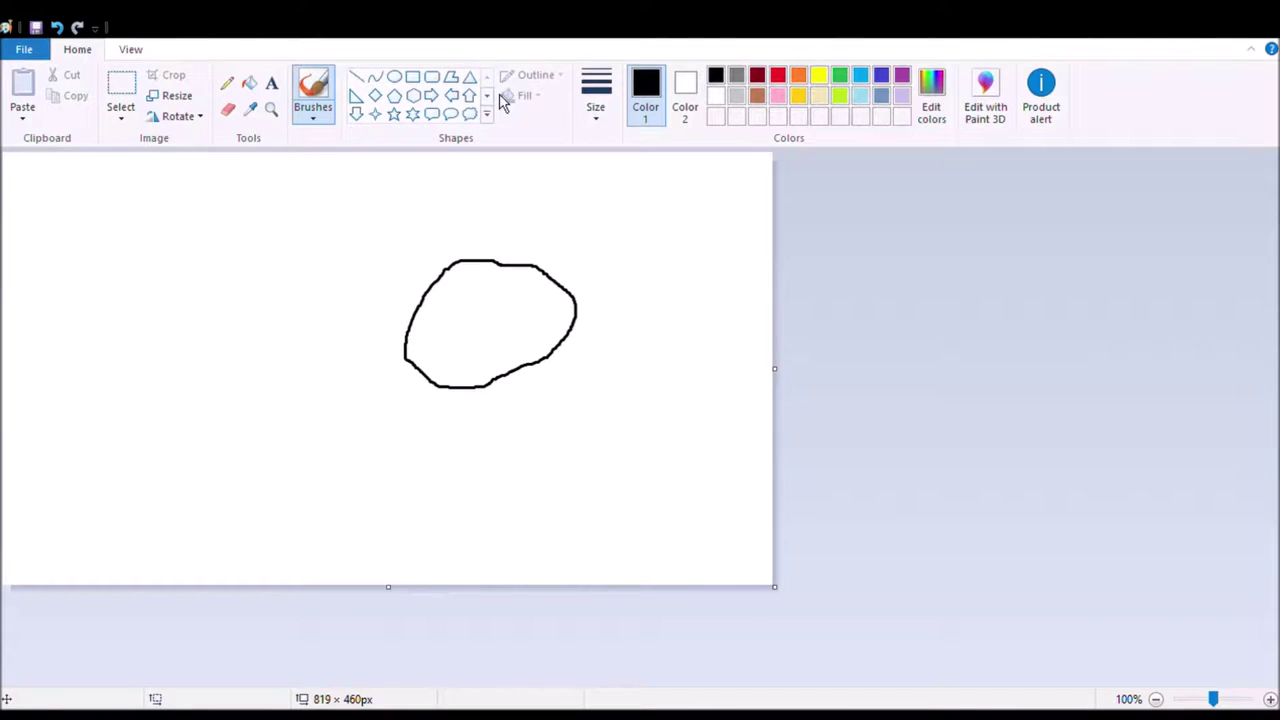
pyautogui.click(745, 82)
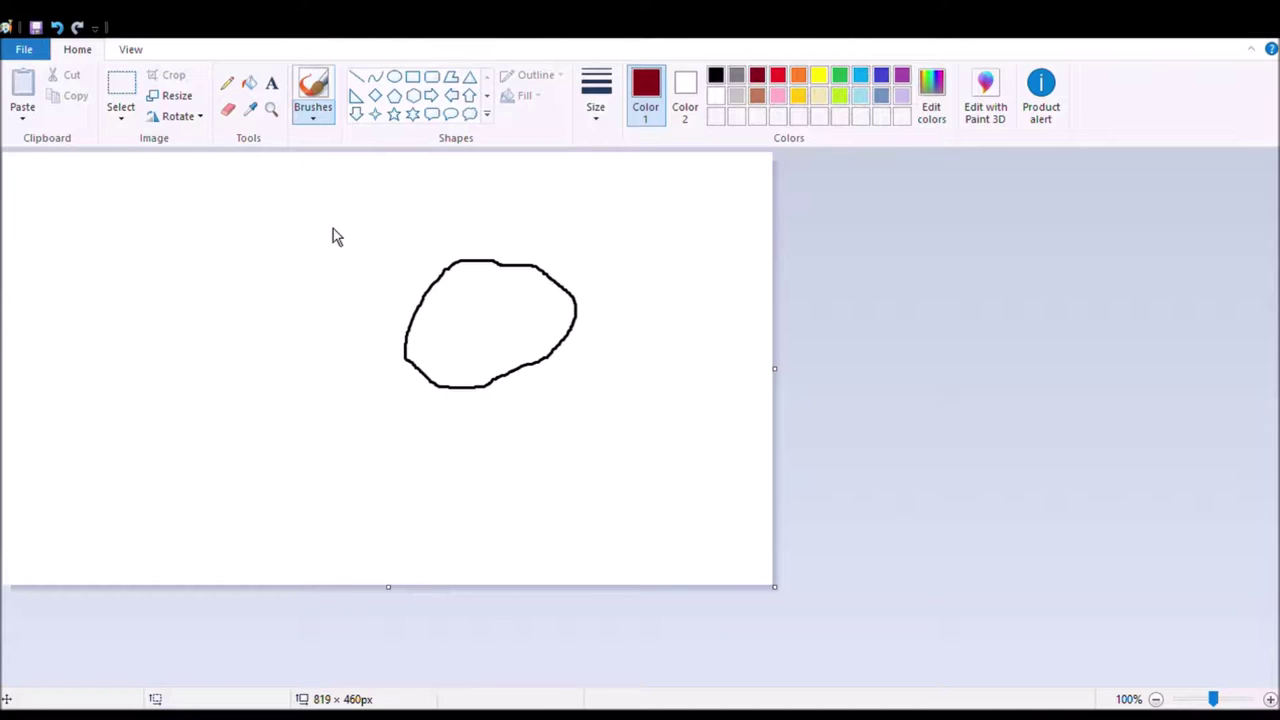
# - Scribble lavender across the head oval, covering its left, top and right edges
pyautogui.click(901, 95)
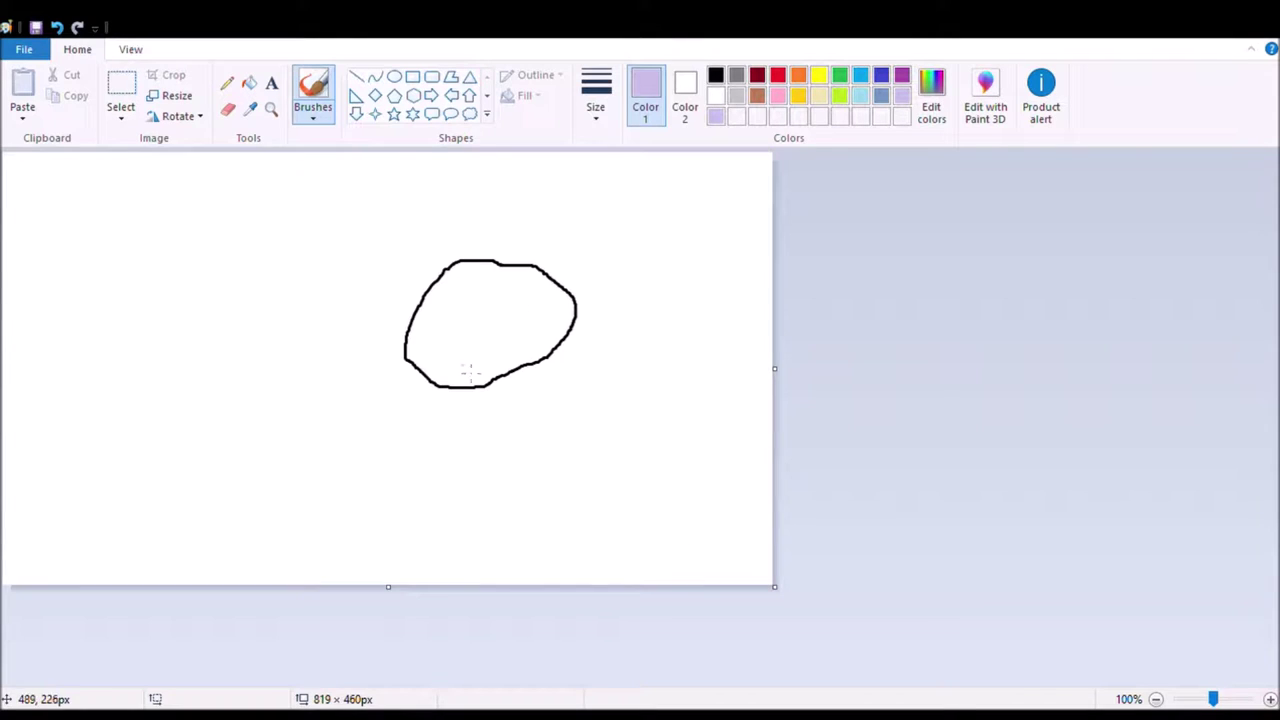
pyautogui.moveTo(445, 298)
pyautogui.mouseDown()
pyautogui.moveTo(464, 310)
pyautogui.moveTo(434, 306)
pyautogui.moveTo(441, 329)
pyautogui.moveTo(446, 248)
pyautogui.moveTo(456, 336)
pyautogui.moveTo(419, 317)
pyautogui.moveTo(460, 293)
pyautogui.moveTo(458, 350)
pyautogui.moveTo(476, 335)
pyautogui.moveTo(488, 240)
pyautogui.moveTo(535, 354)
pyautogui.moveTo(544, 300)
pyautogui.moveTo(514, 320)
pyautogui.moveTo(468, 406)
pyautogui.moveTo(487, 312)
pyautogui.moveTo(462, 318)
pyautogui.moveTo(438, 378)
pyautogui.mouseUp()
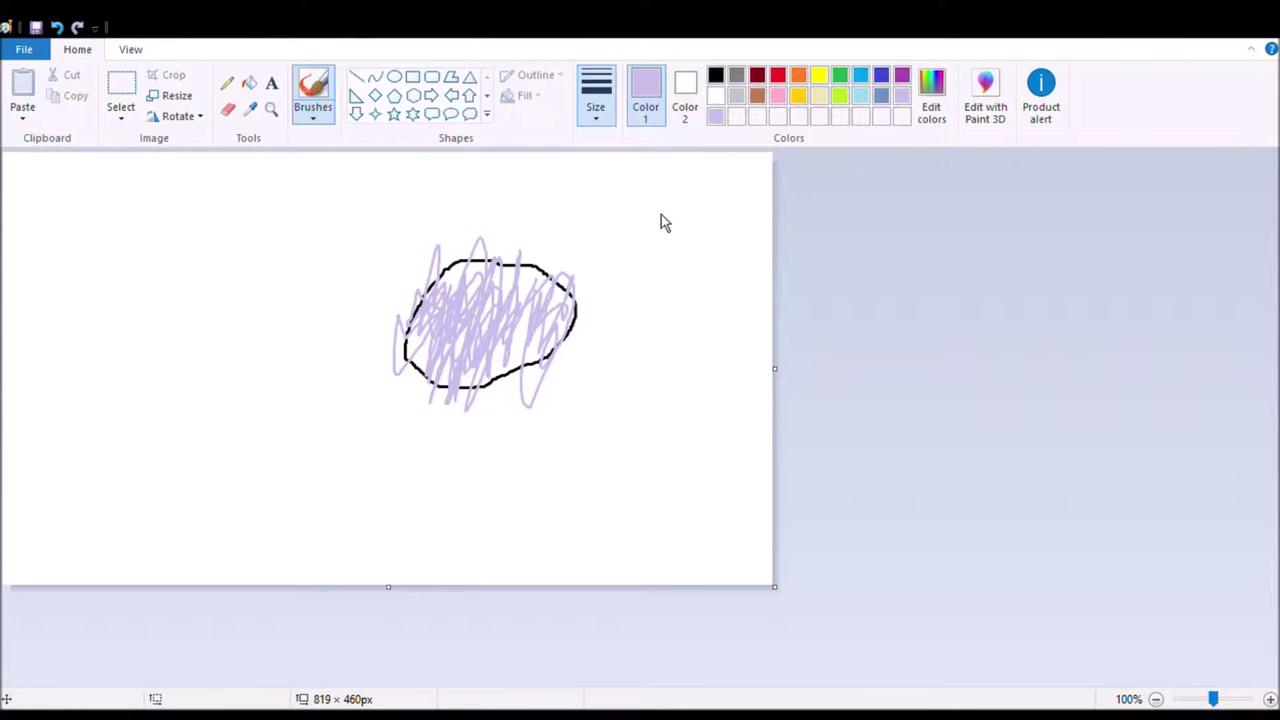
pyautogui.moveTo(551, 302)
pyautogui.mouseDown()
pyautogui.moveTo(530, 300)
pyautogui.moveTo(497, 352)
pyautogui.moveTo(487, 270)
pyautogui.moveTo(580, 330)
pyautogui.moveTo(558, 316)
pyautogui.moveTo(548, 334)
pyautogui.moveTo(519, 258)
pyautogui.moveTo(502, 259)
pyautogui.moveTo(424, 335)
pyautogui.moveTo(445, 391)
pyautogui.mouseUp()
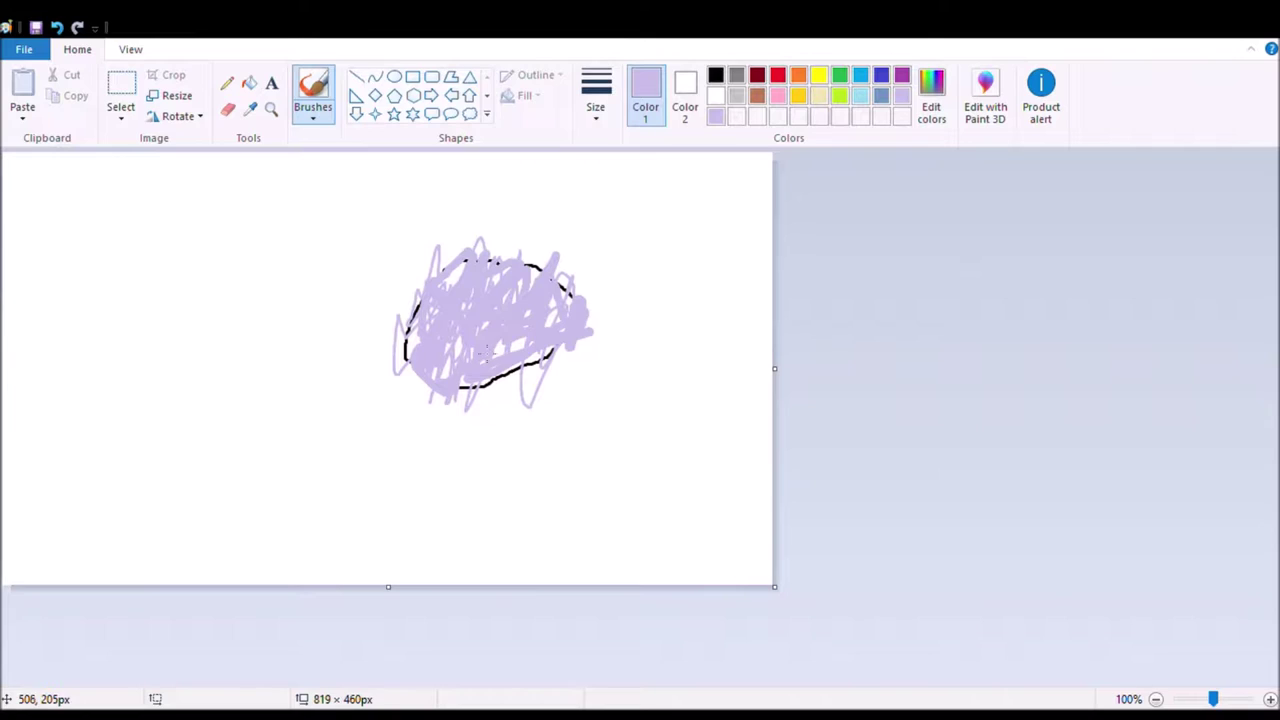
pyautogui.moveTo(482, 348); pyautogui.dragTo(598, 325)
pyautogui.moveTo(475, 305)
pyautogui.mouseDown()
pyautogui.moveTo(420, 320)
pyautogui.moveTo(468, 266)
pyautogui.mouseUp()
pyautogui.moveTo(416, 337); pyautogui.dragTo(466, 332)
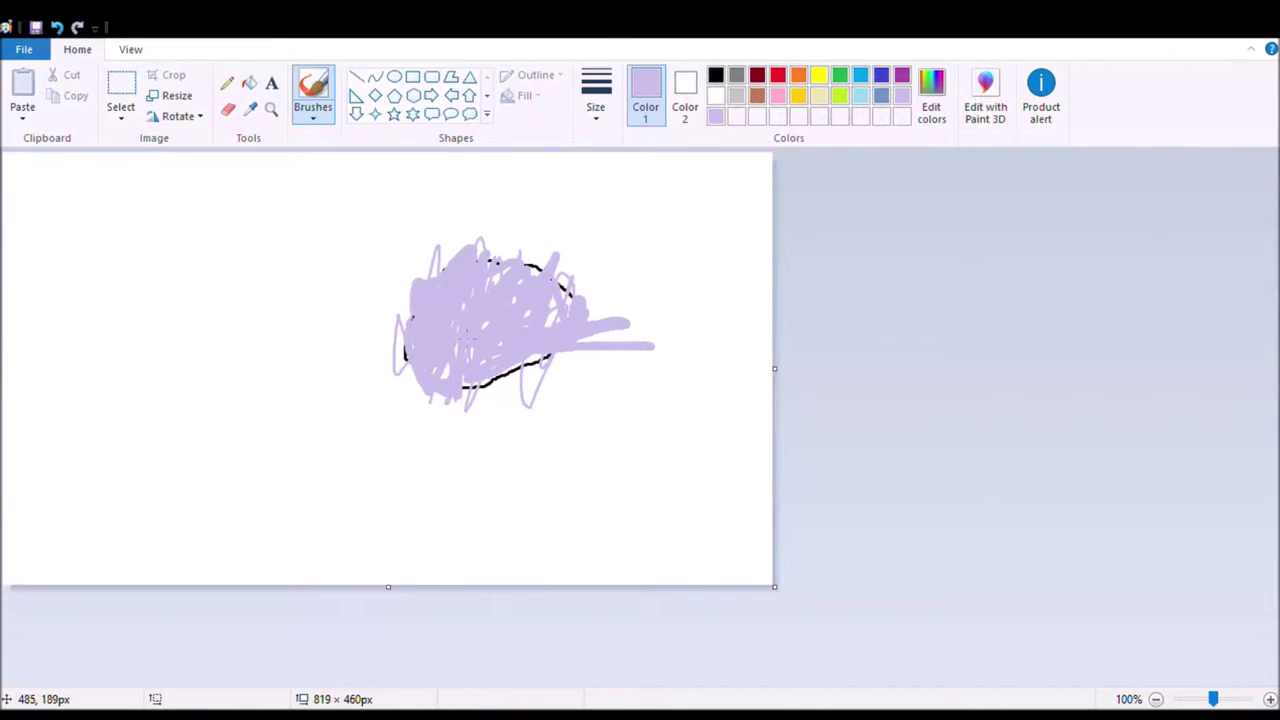
pyautogui.moveTo(568, 300); pyautogui.dragTo(528, 250)
pyautogui.click(716, 76)
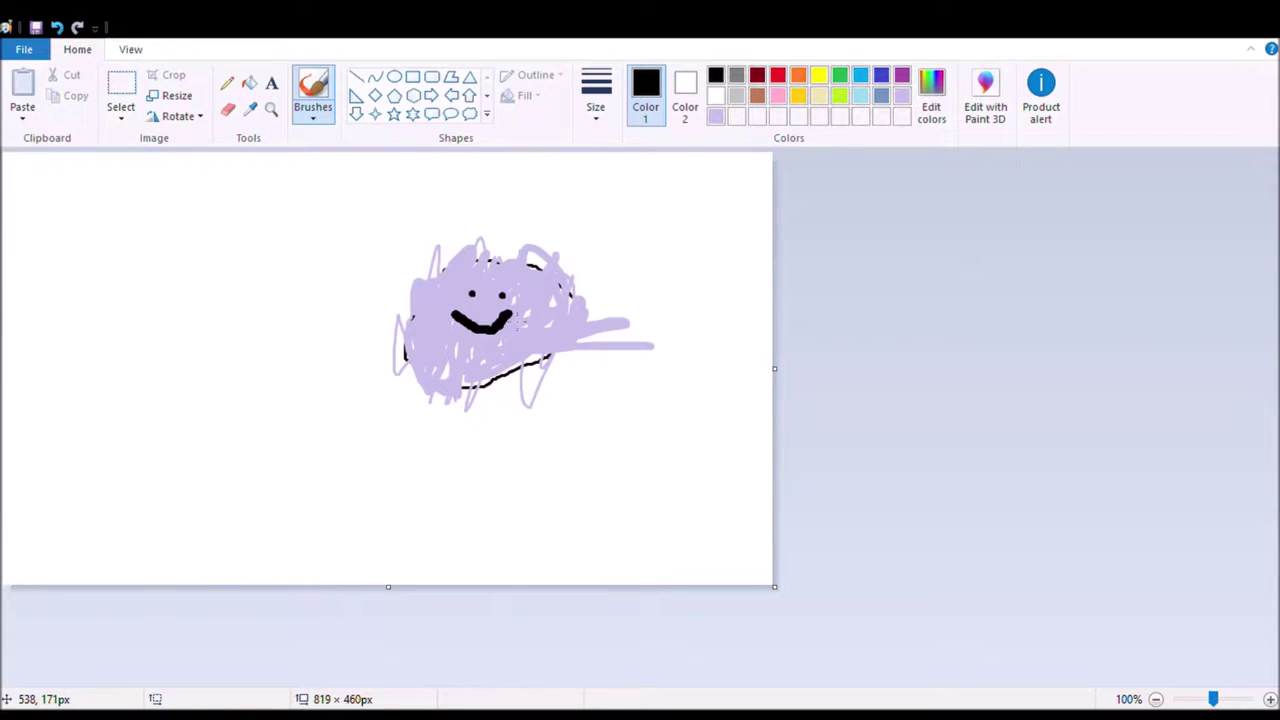
# - Add a black smile, a thick black outline around the head, and a neck below
pyautogui.moveTo(508, 313); pyautogui.dragTo(507, 312)
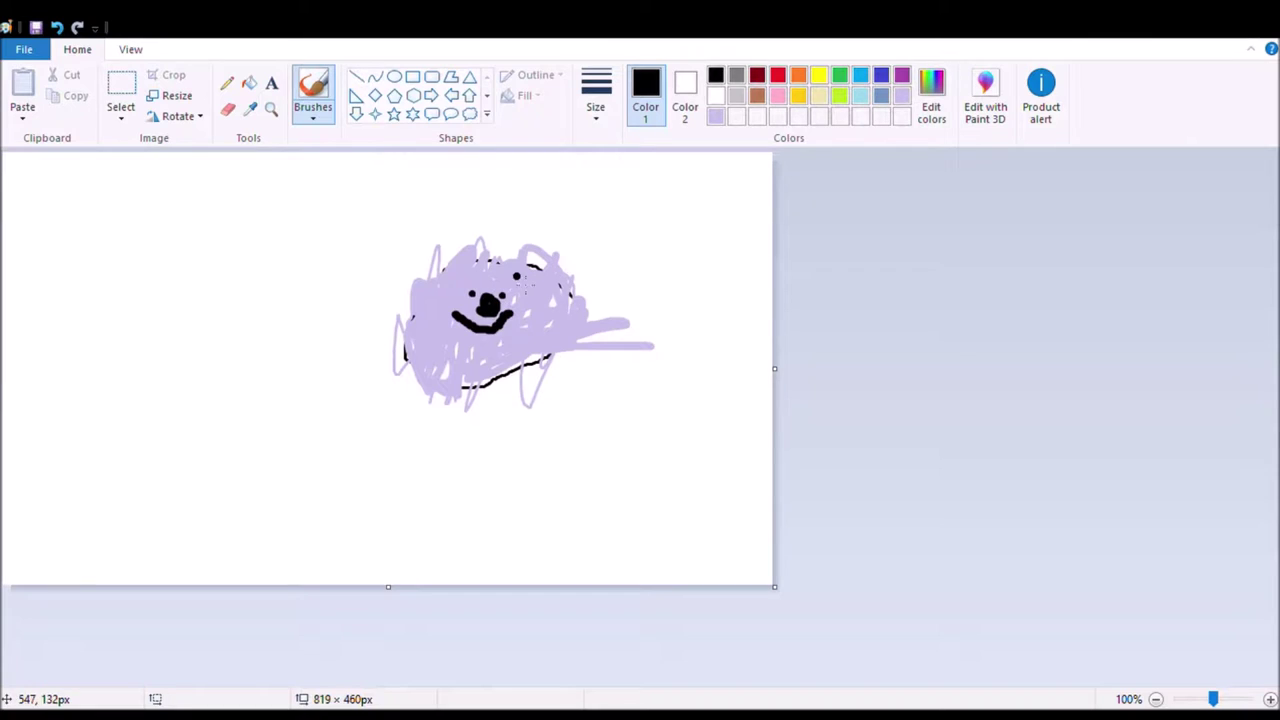
pyautogui.moveTo(505, 266)
pyautogui.mouseDown()
pyautogui.moveTo(535, 372)
pyautogui.moveTo(492, 248)
pyautogui.mouseUp()
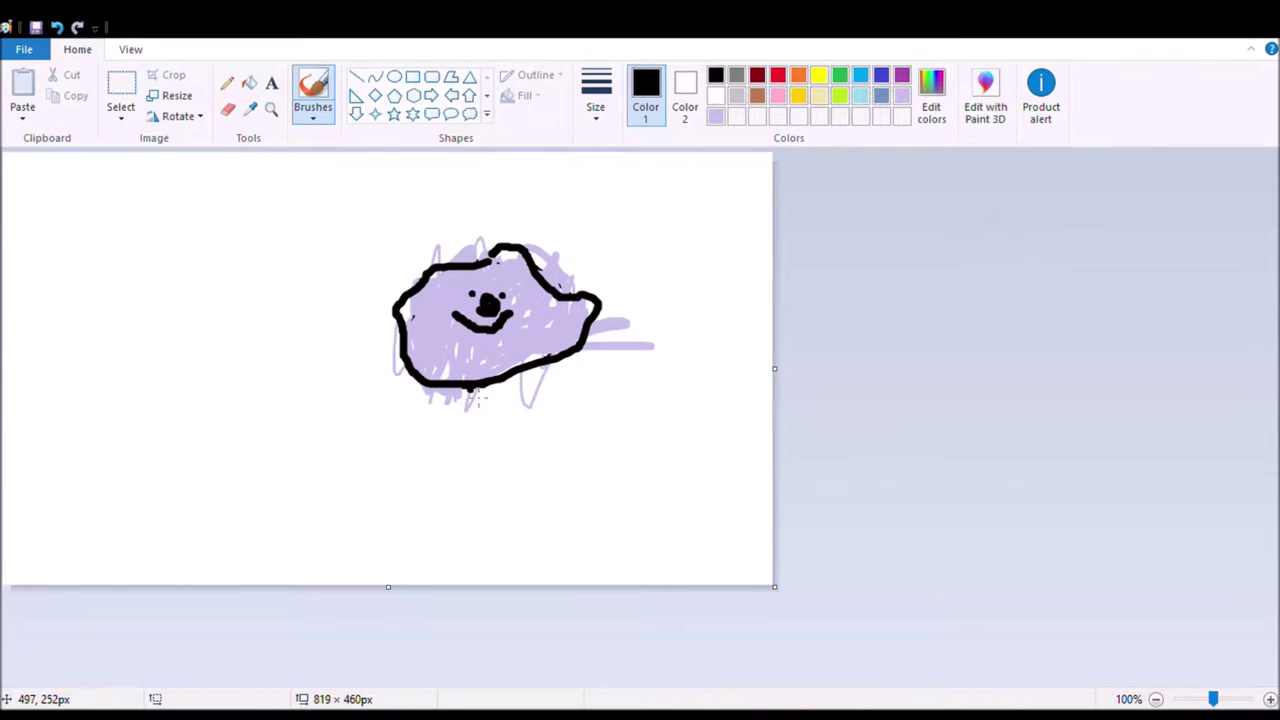
pyautogui.moveTo(478, 397)
pyautogui.mouseDown()
pyautogui.moveTo(470, 445)
pyautogui.moveTo(519, 434)
pyautogui.moveTo(498, 384)
pyautogui.mouseUp()
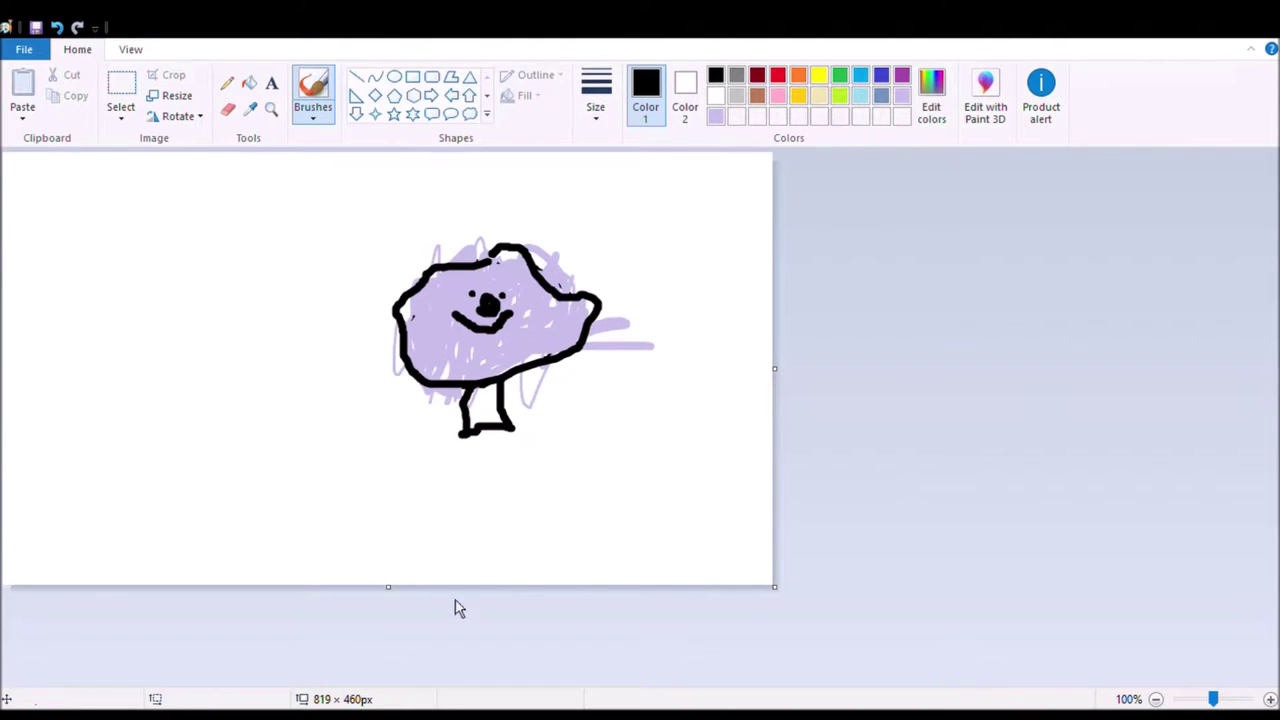
# - Outline an arm and the body below the head in black, then start shading the shirt
pyautogui.moveTo(469, 448)
pyautogui.mouseDown()
pyautogui.moveTo(352, 443)
pyautogui.moveTo(356, 488)
pyautogui.moveTo(463, 467)
pyautogui.moveTo(441, 546)
pyautogui.moveTo(474, 577)
pyautogui.mouseUp()
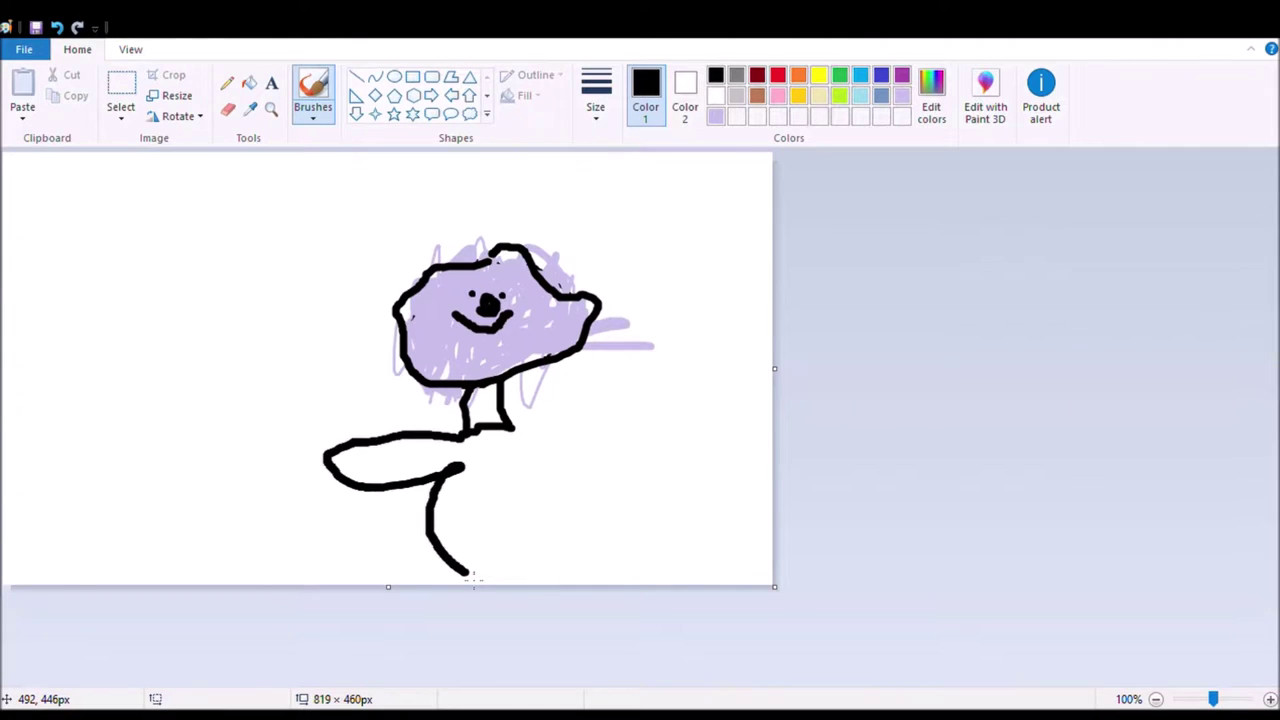
pyautogui.click(455, 494)
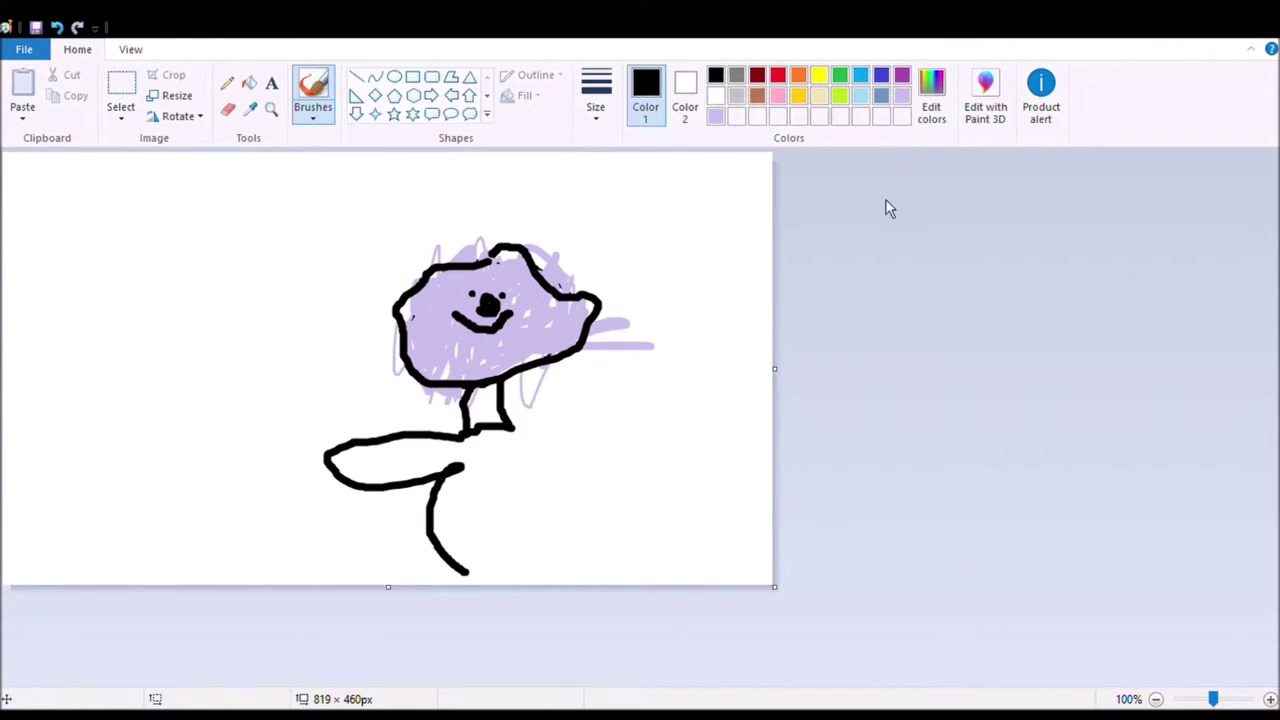
pyautogui.moveTo(466, 572)
pyautogui.mouseDown()
pyautogui.moveTo(645, 540)
pyautogui.moveTo(737, 436)
pyautogui.moveTo(730, 374)
pyautogui.moveTo(592, 420)
pyautogui.moveTo(590, 398)
pyautogui.moveTo(512, 440)
pyautogui.mouseUp()
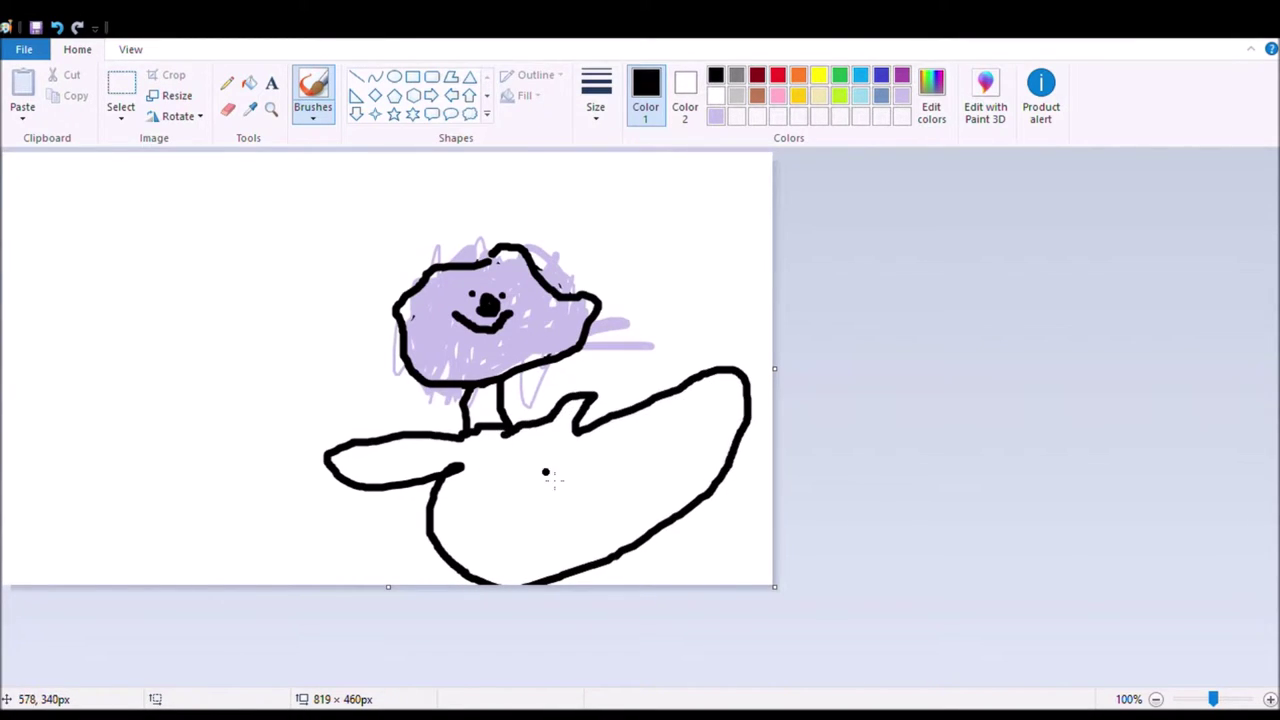
pyautogui.moveTo(524, 485)
pyautogui.mouseDown()
pyautogui.moveTo(461, 447)
pyautogui.moveTo(640, 497)
pyautogui.moveTo(640, 430)
pyautogui.moveTo(675, 410)
pyautogui.moveTo(725, 440)
pyautogui.moveTo(709, 401)
pyautogui.moveTo(740, 365)
pyautogui.moveTo(745, 410)
pyautogui.moveTo(600, 400)
pyautogui.moveTo(736, 410)
pyautogui.moveTo(712, 424)
pyautogui.moveTo(705, 407)
pyautogui.moveTo(678, 432)
pyautogui.mouseUp()
# - Fill the shirt solid black with brush scribbles down to the canvas bottom
pyautogui.moveTo(734, 394); pyautogui.dragTo(717, 438)
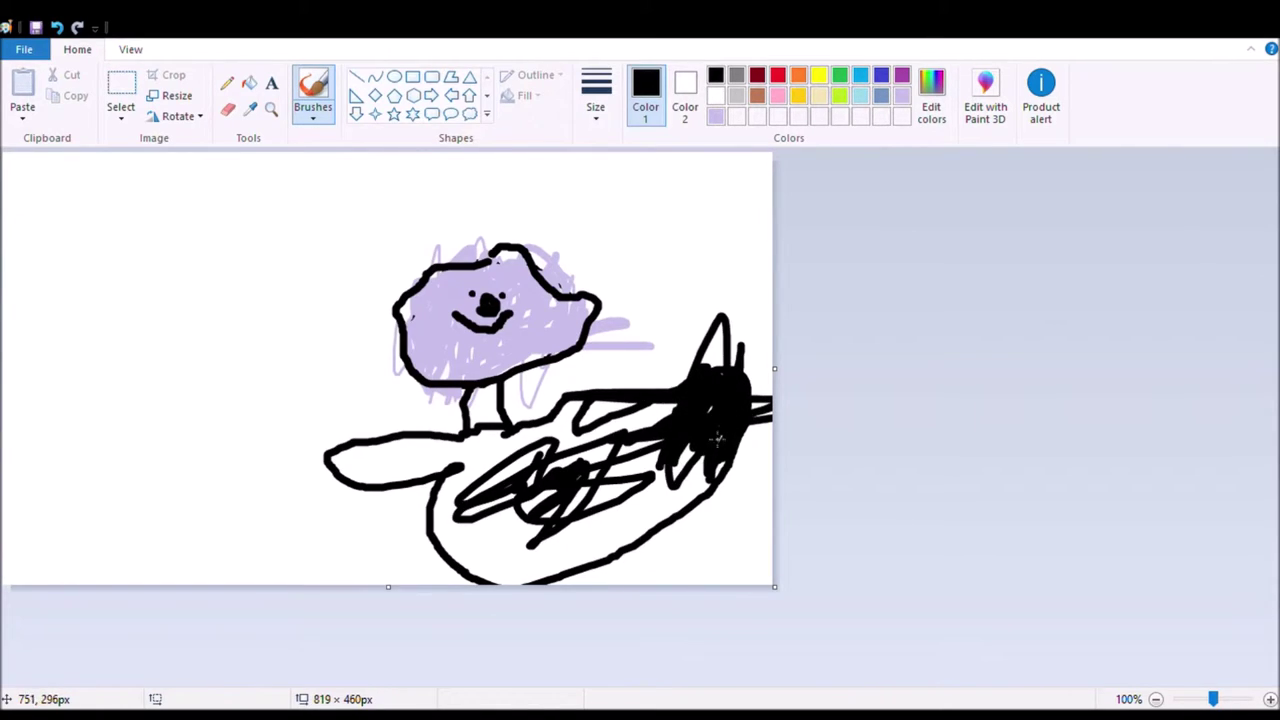
pyautogui.moveTo(743, 393)
pyautogui.mouseDown()
pyautogui.moveTo(728, 508)
pyautogui.moveTo(682, 500)
pyautogui.moveTo(726, 500)
pyautogui.moveTo(726, 474)
pyautogui.moveTo(692, 510)
pyautogui.moveTo(650, 500)
pyautogui.moveTo(584, 522)
pyautogui.moveTo(655, 545)
pyautogui.moveTo(575, 505)
pyautogui.moveTo(690, 512)
pyautogui.moveTo(628, 532)
pyautogui.mouseUp()
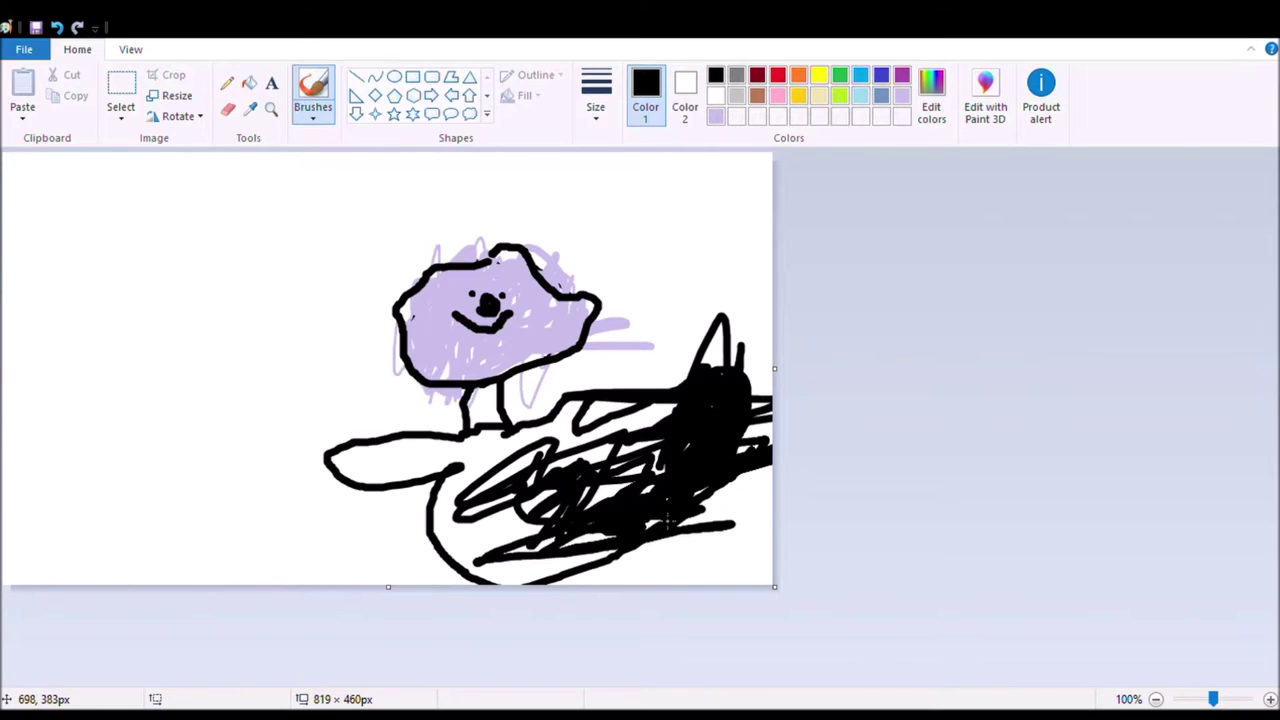
pyautogui.moveTo(615, 480)
pyautogui.mouseDown()
pyautogui.moveTo(588, 510)
pyautogui.moveTo(707, 490)
pyautogui.mouseUp()
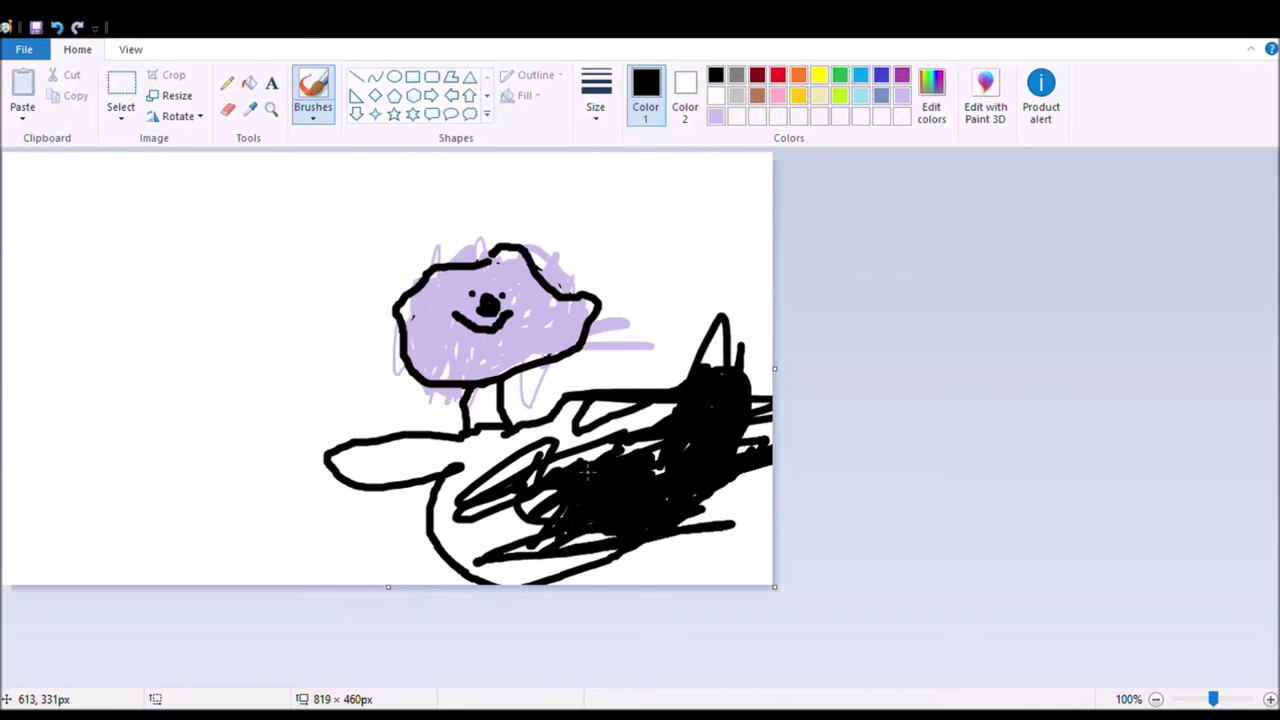
pyautogui.moveTo(590, 472)
pyautogui.mouseDown()
pyautogui.moveTo(722, 421)
pyautogui.moveTo(595, 431)
pyautogui.moveTo(633, 440)
pyautogui.moveTo(740, 415)
pyautogui.mouseUp()
pyautogui.moveTo(593, 451)
pyautogui.mouseDown()
pyautogui.moveTo(560, 425)
pyautogui.moveTo(610, 405)
pyautogui.mouseUp()
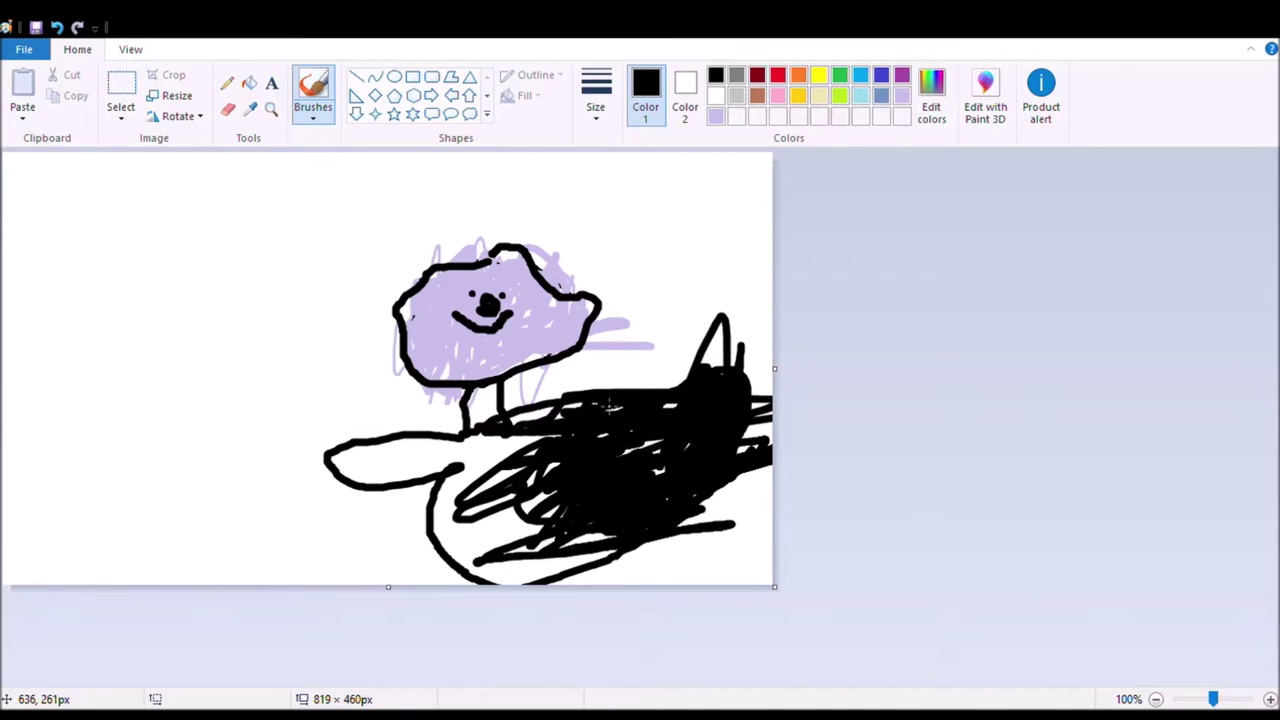
pyautogui.moveTo(561, 449)
pyautogui.mouseDown()
pyautogui.moveTo(355, 457)
pyautogui.moveTo(369, 497)
pyautogui.moveTo(339, 464)
pyautogui.moveTo(310, 462)
pyautogui.moveTo(351, 455)
pyautogui.moveTo(305, 488)
pyautogui.moveTo(436, 522)
pyautogui.moveTo(519, 472)
pyautogui.moveTo(540, 515)
pyautogui.moveTo(430, 530)
pyautogui.moveTo(923, 466)
pyautogui.moveTo(541, 563)
pyautogui.moveTo(566, 588)
pyautogui.moveTo(946, 543)
pyautogui.moveTo(606, 564)
pyautogui.moveTo(507, 545)
pyautogui.moveTo(559, 560)
pyautogui.moveTo(478, 593)
pyautogui.moveTo(471, 577)
pyautogui.mouseUp()
pyautogui.moveTo(468, 530); pyautogui.dragTo(460, 563)
pyautogui.moveTo(549, 538); pyautogui.dragTo(505, 545)
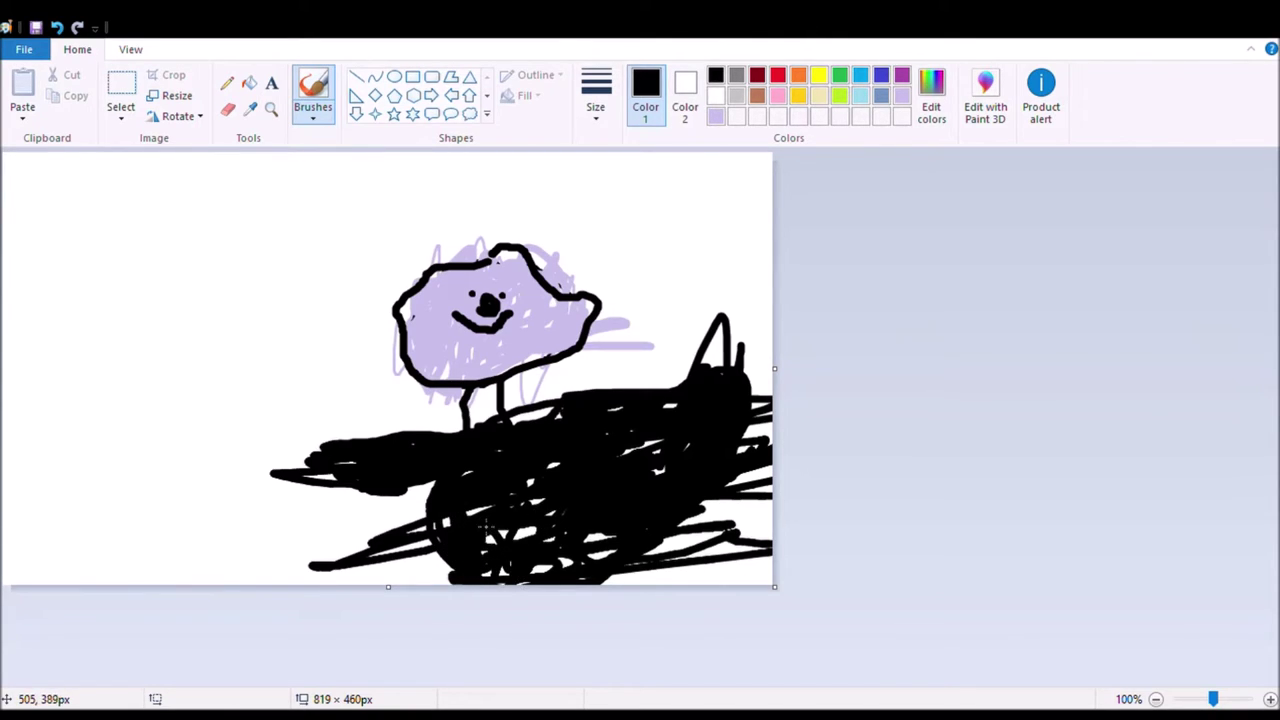
pyautogui.click(840, 96)
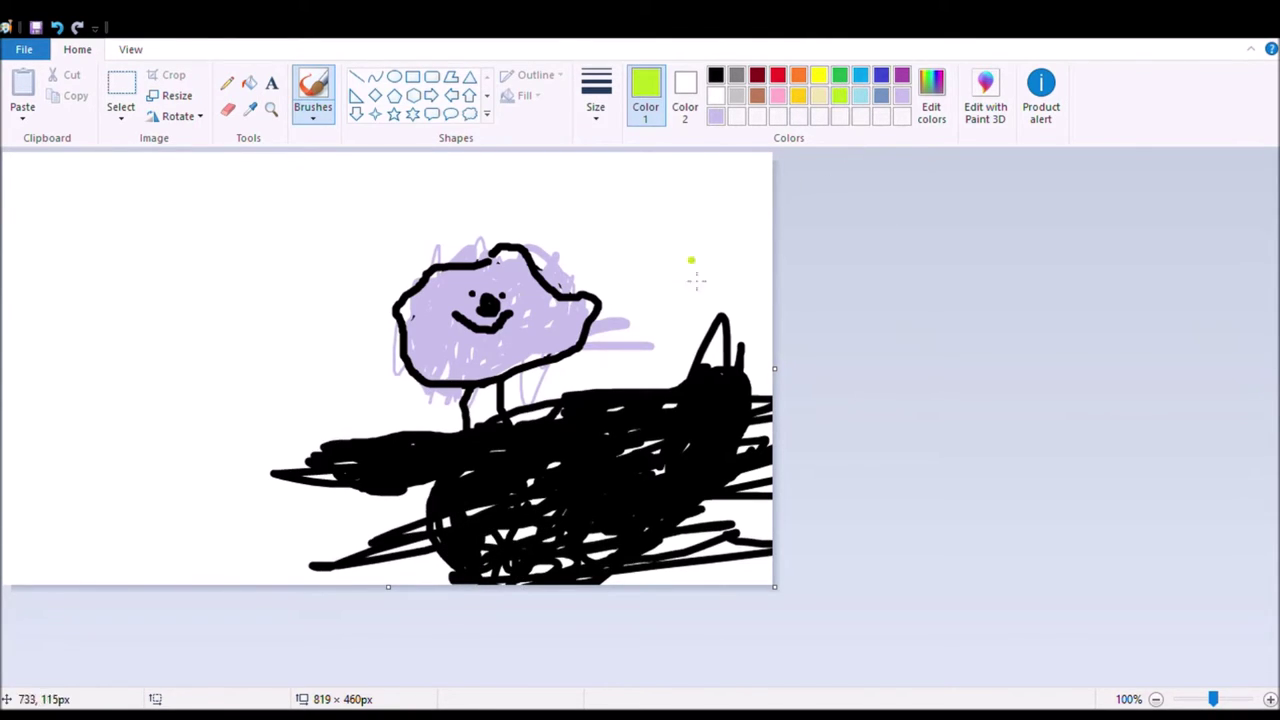
# - Draw six wavy lime-green stink lines around the head and a small green loop on the shirt
pyautogui.moveTo(616, 379)
pyautogui.mouseDown()
pyautogui.moveTo(685, 345)
pyautogui.moveTo(650, 195)
pyautogui.moveTo(668, 160)
pyautogui.mouseUp()
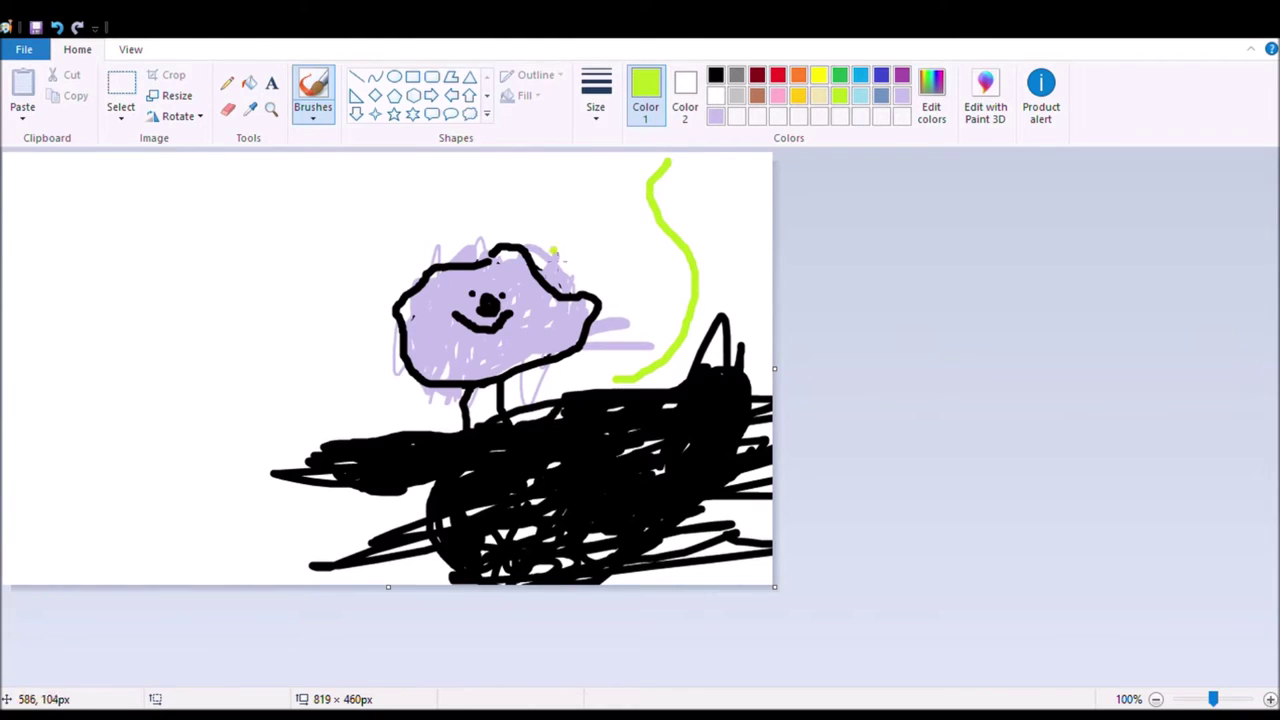
pyautogui.moveTo(410, 366)
pyautogui.mouseDown()
pyautogui.moveTo(358, 362)
pyautogui.moveTo(372, 250)
pyautogui.moveTo(362, 185)
pyautogui.mouseUp()
pyautogui.moveTo(426, 241); pyautogui.dragTo(528, 168)
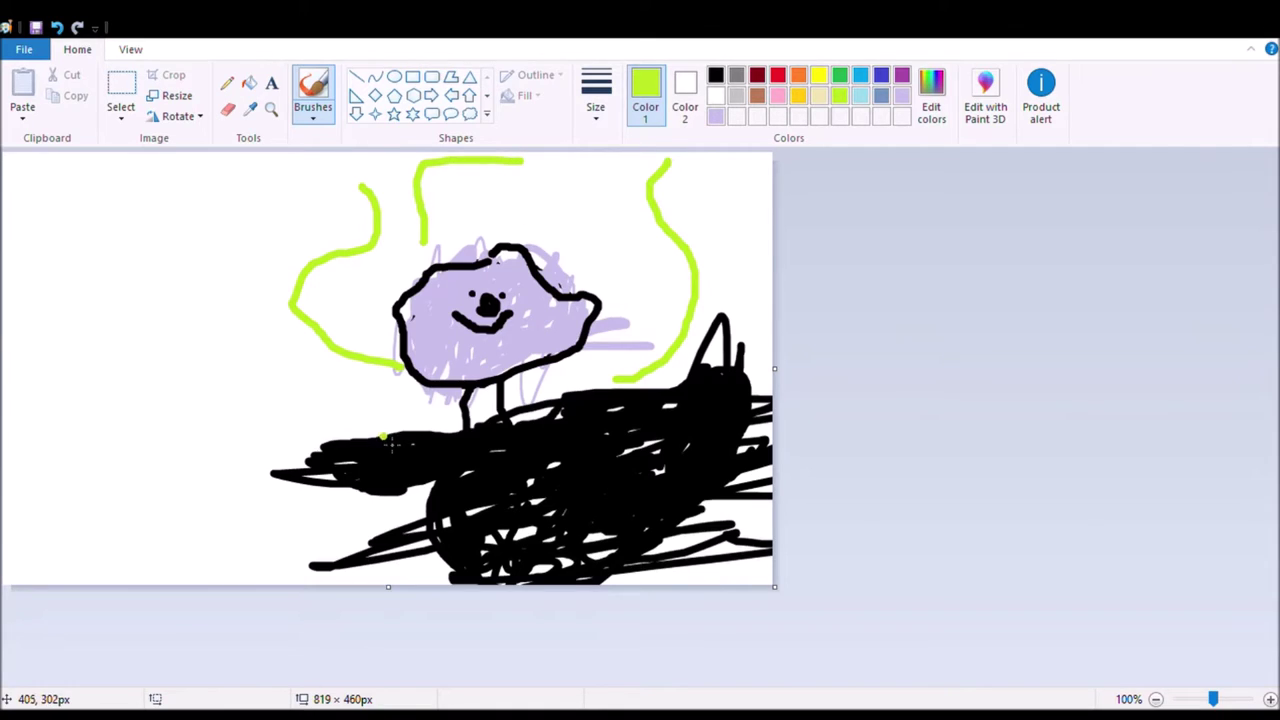
pyautogui.moveTo(315, 428); pyautogui.dragTo(210, 330)
pyautogui.moveTo(350, 408)
pyautogui.mouseDown()
pyautogui.moveTo(272, 330)
pyautogui.moveTo(259, 177)
pyautogui.mouseUp()
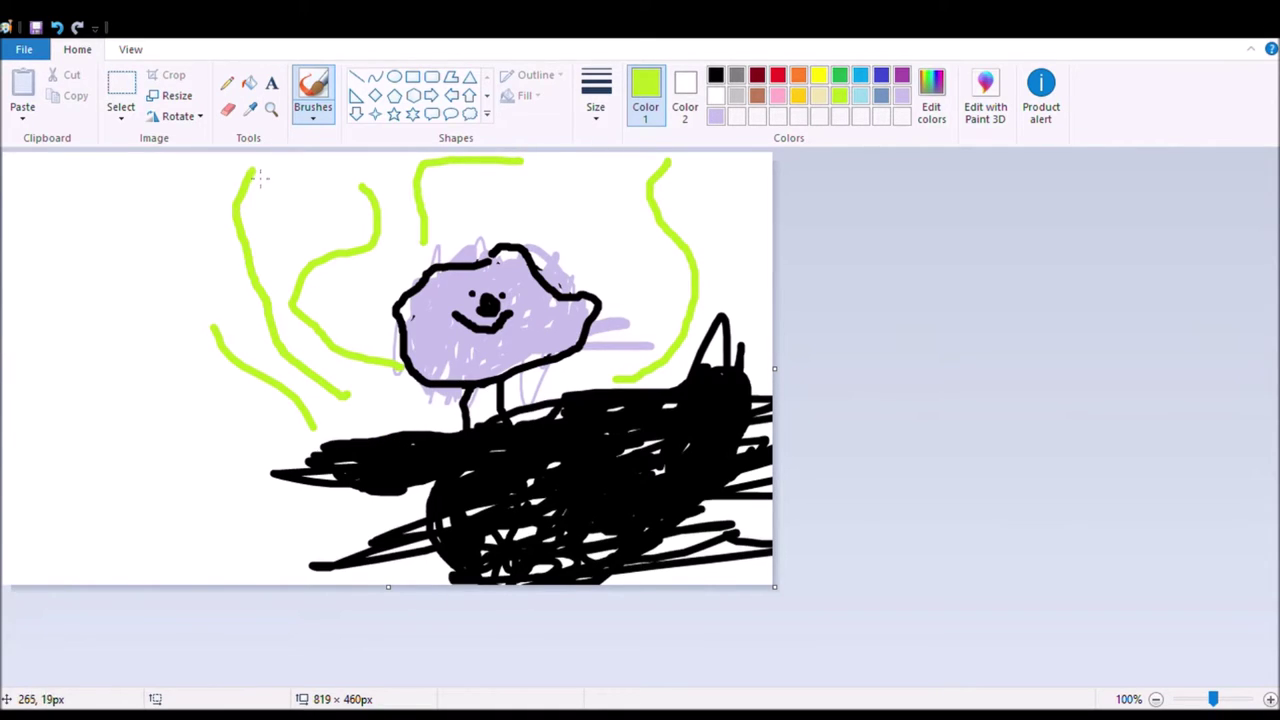
pyautogui.moveTo(302, 486)
pyautogui.mouseDown()
pyautogui.moveTo(189, 360)
pyautogui.moveTo(148, 260)
pyautogui.moveTo(135, 168)
pyautogui.moveTo(15, 270)
pyautogui.moveTo(75, 269)
pyautogui.moveTo(8, 335)
pyautogui.mouseUp()
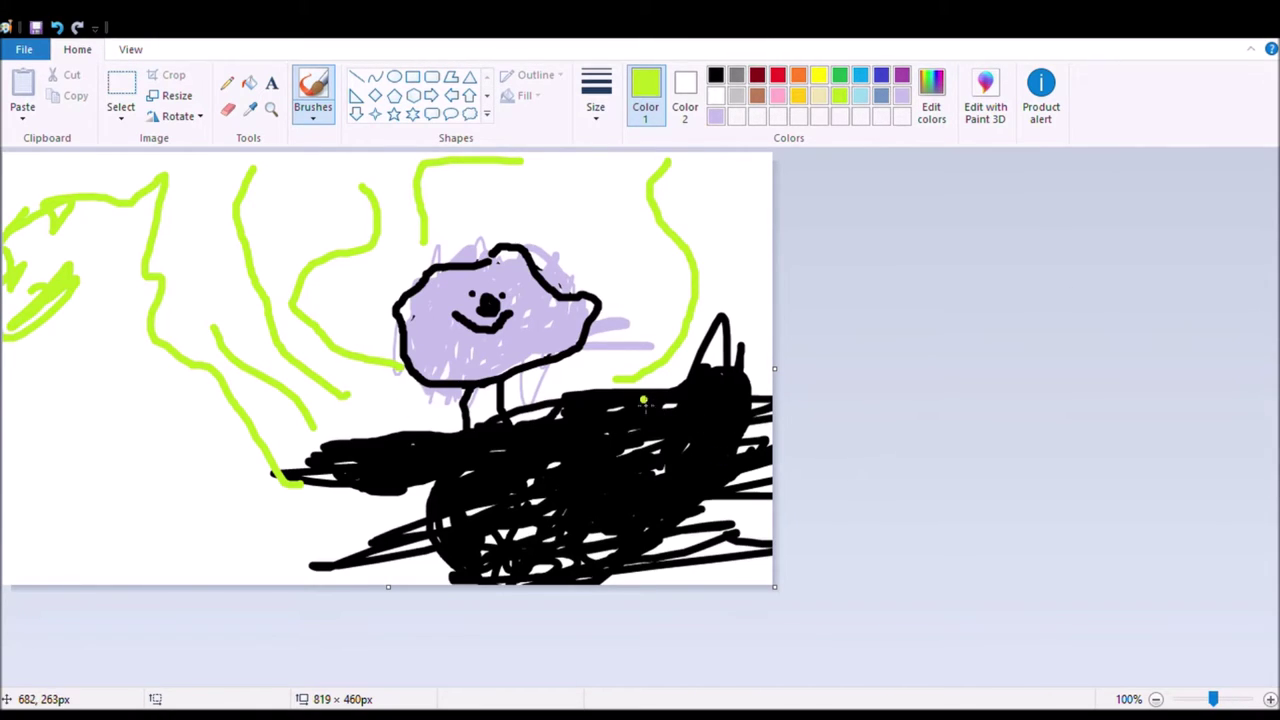
pyautogui.moveTo(628, 446)
pyautogui.mouseDown()
pyautogui.moveTo(666, 448)
pyautogui.moveTo(632, 445)
pyautogui.mouseUp()
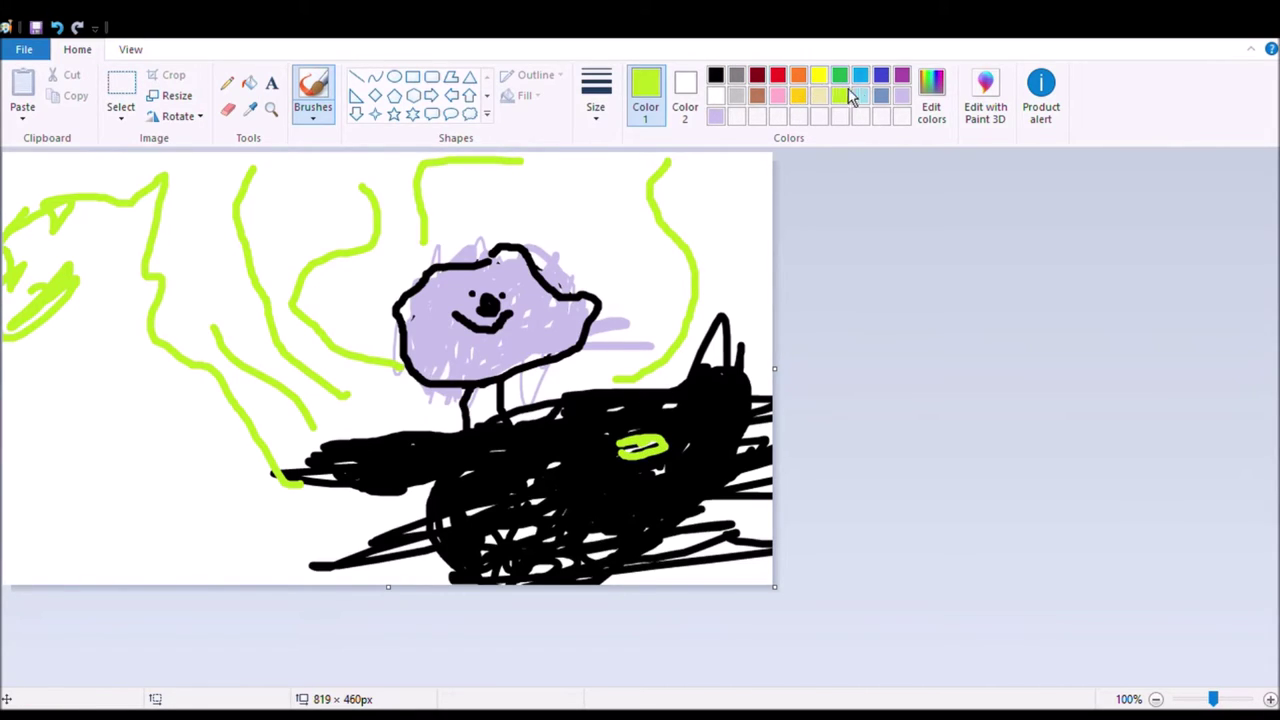
pyautogui.click(902, 80)
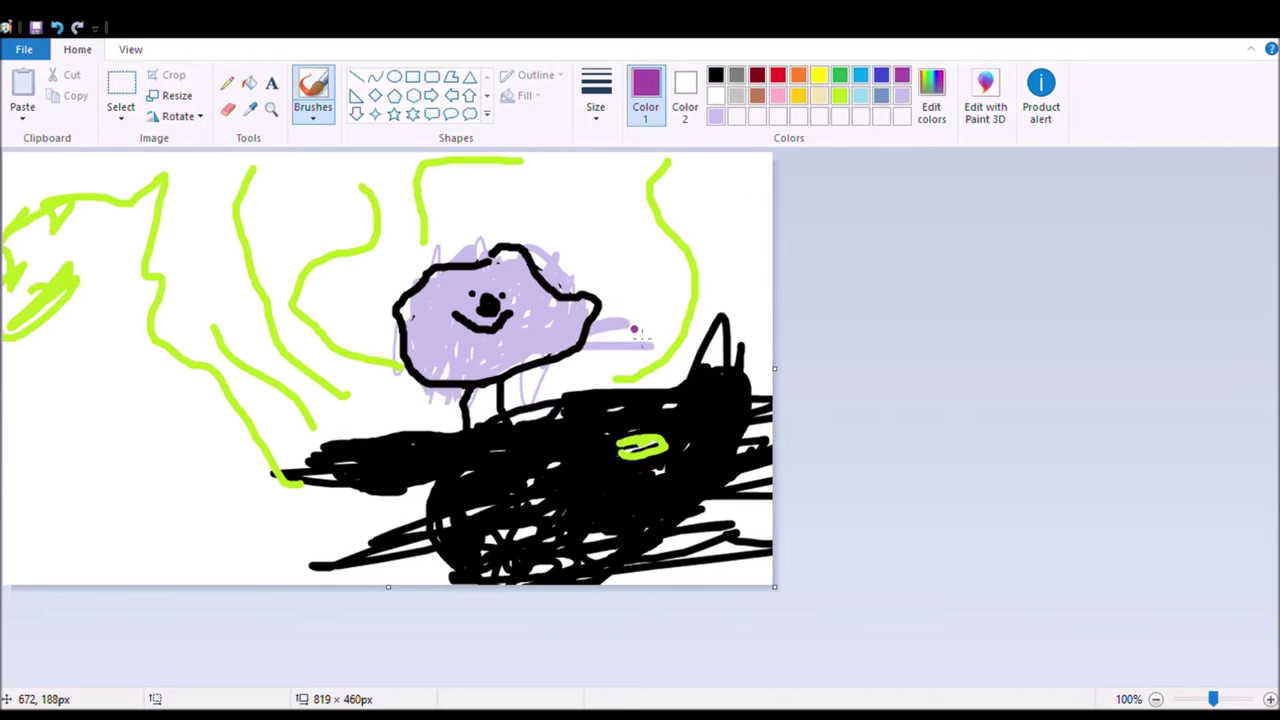
# - Handwrite 'Fortnite' in purple on the shirt with 'sucks' on a line beneath
pyautogui.moveTo(500, 461)
pyautogui.mouseDown()
pyautogui.moveTo(477, 530)
pyautogui.moveTo(485, 497)
pyautogui.moveTo(509, 497)
pyautogui.moveTo(512, 512)
pyautogui.moveTo(548, 464)
pyautogui.moveTo(568, 504)
pyautogui.moveTo(603, 452)
pyautogui.moveTo(607, 512)
pyautogui.moveTo(664, 496)
pyautogui.mouseUp()
pyautogui.click(666, 462)
pyautogui.moveTo(690, 450)
pyautogui.mouseDown()
pyautogui.moveTo(690, 514)
pyautogui.moveTo(708, 460)
pyautogui.moveTo(766, 494)
pyautogui.mouseUp()
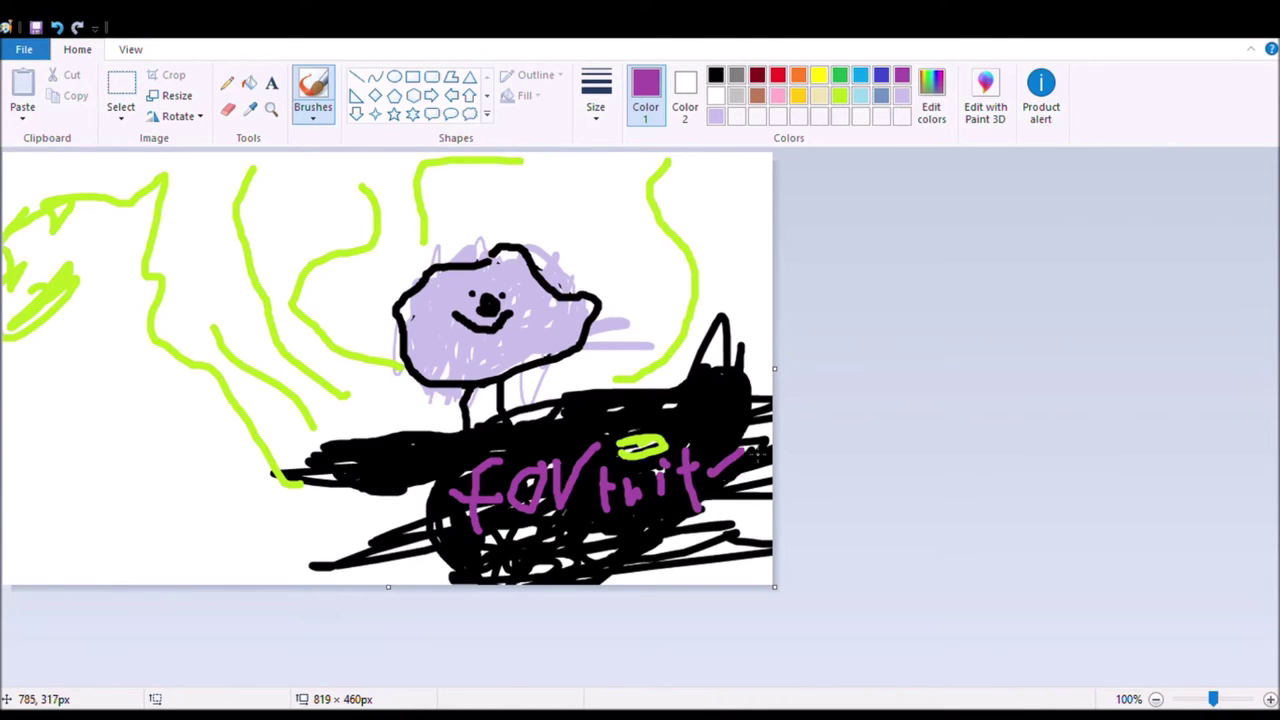
pyautogui.moveTo(512, 540)
pyautogui.mouseDown()
pyautogui.moveTo(480, 574)
pyautogui.moveTo(568, 570)
pyautogui.mouseUp()
pyautogui.moveTo(594, 514)
pyautogui.mouseDown()
pyautogui.moveTo(579, 547)
pyautogui.moveTo(638, 520)
pyautogui.moveTo(617, 562)
pyautogui.moveTo(645, 545)
pyautogui.mouseUp()
pyautogui.moveTo(715, 572); pyautogui.dragTo(650, 568)
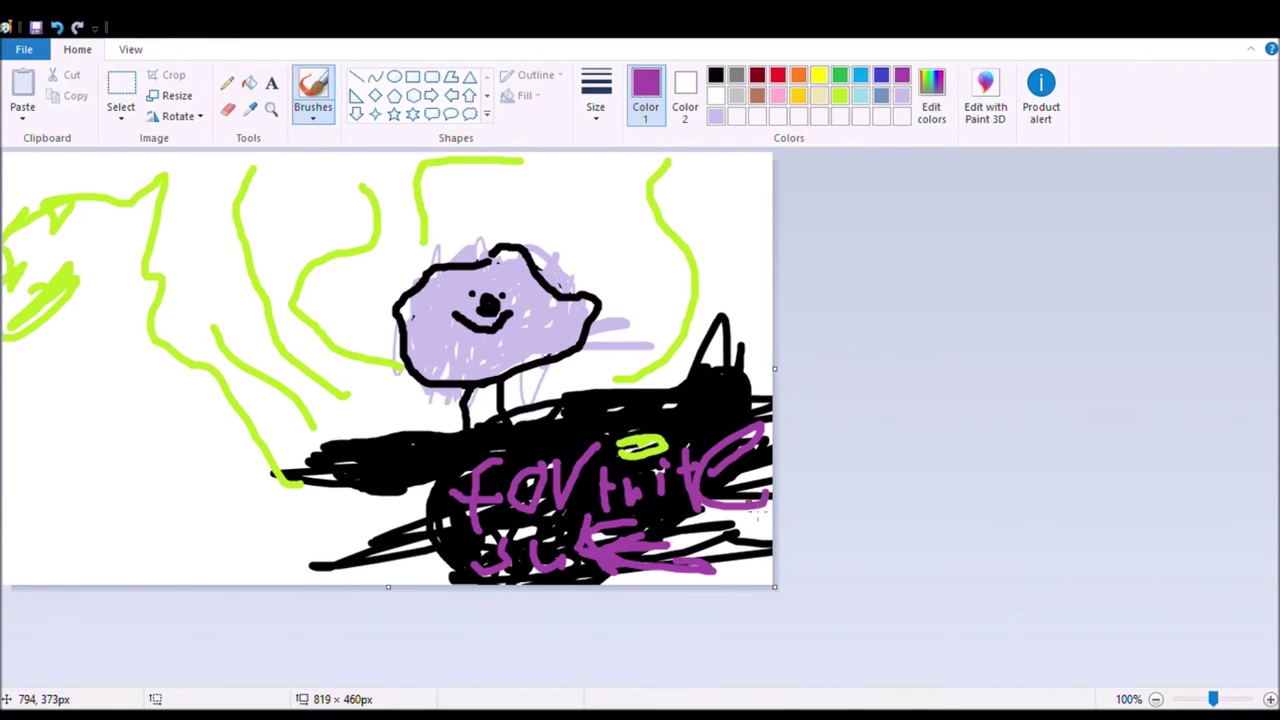